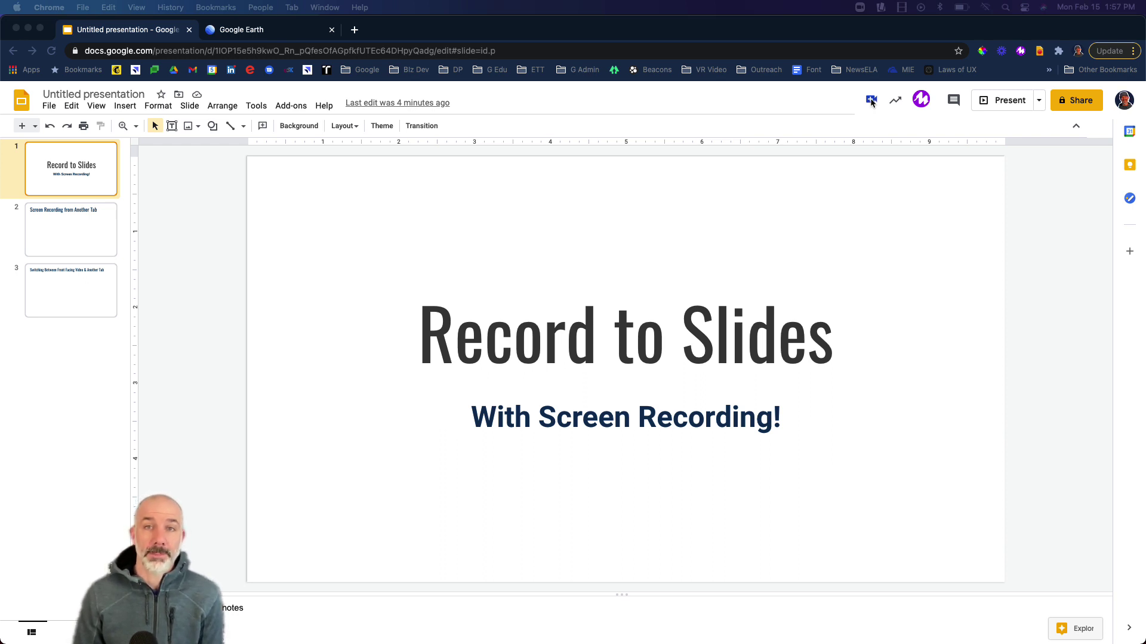
# Close the Record Video recorder and go to slide 2, 'Screen Recording from Another Tab'.
pyautogui.click(871, 103)
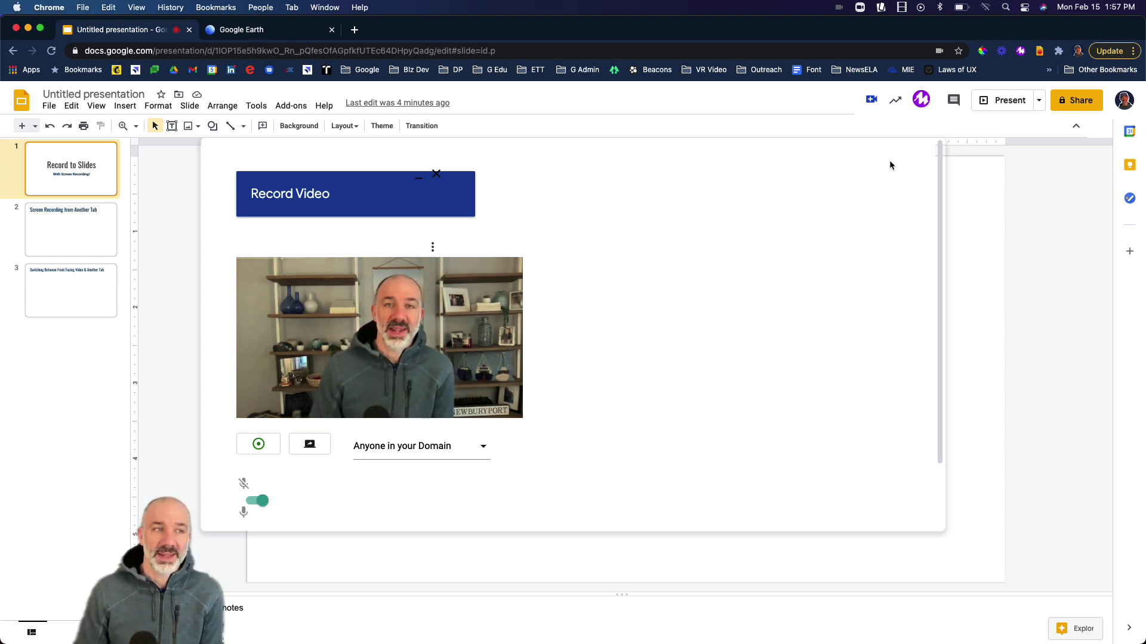
pyautogui.click(436, 174)
pyautogui.click(82, 226)
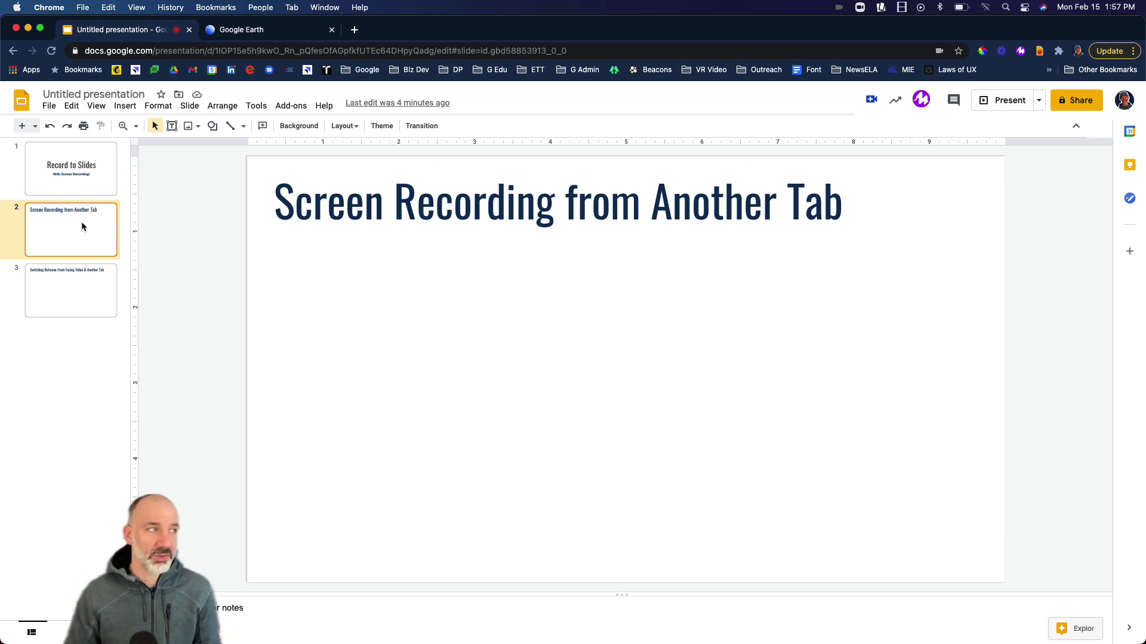
# Check the Google Earth tab, then reopen the Record Video recorder over slide 2 for screen recording.
pyautogui.click(238, 31)
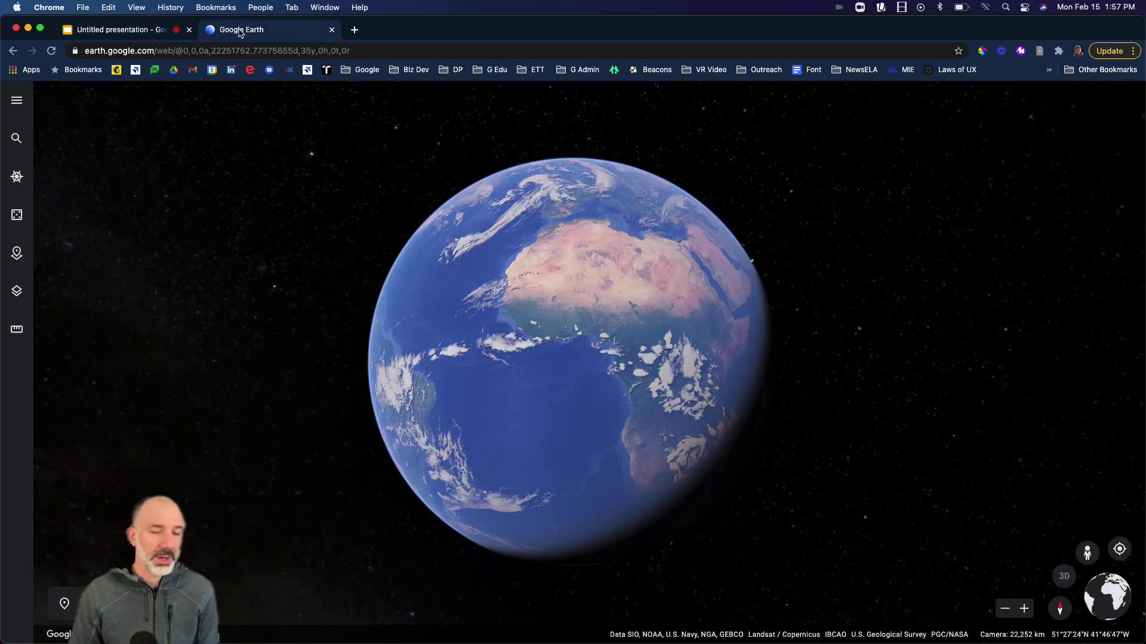
pyautogui.click(92, 31)
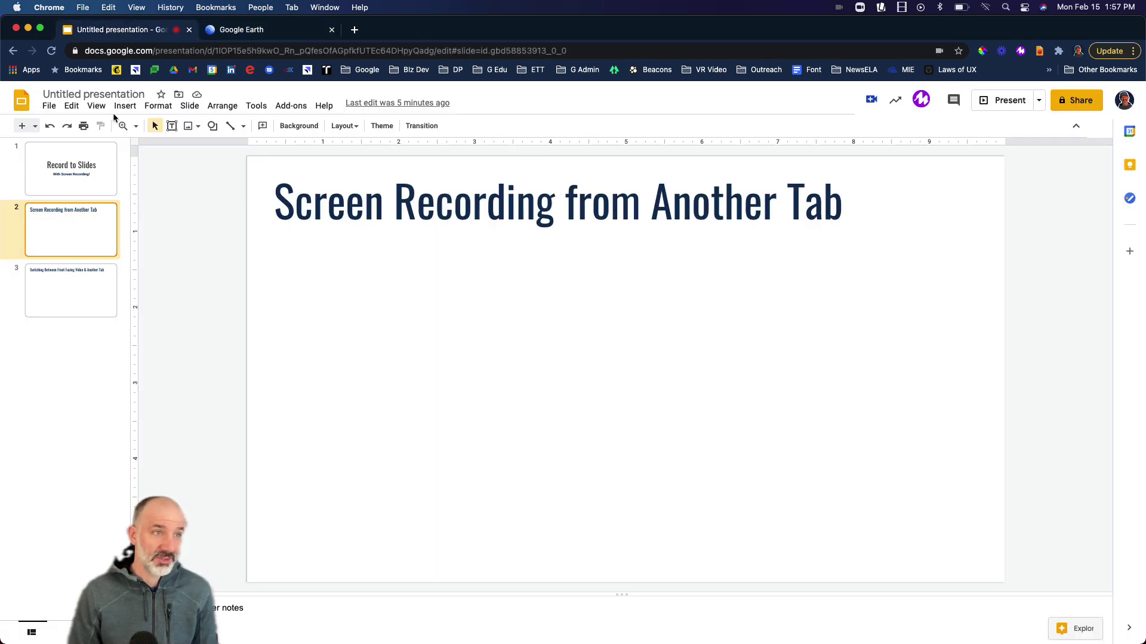
pyautogui.click(872, 101)
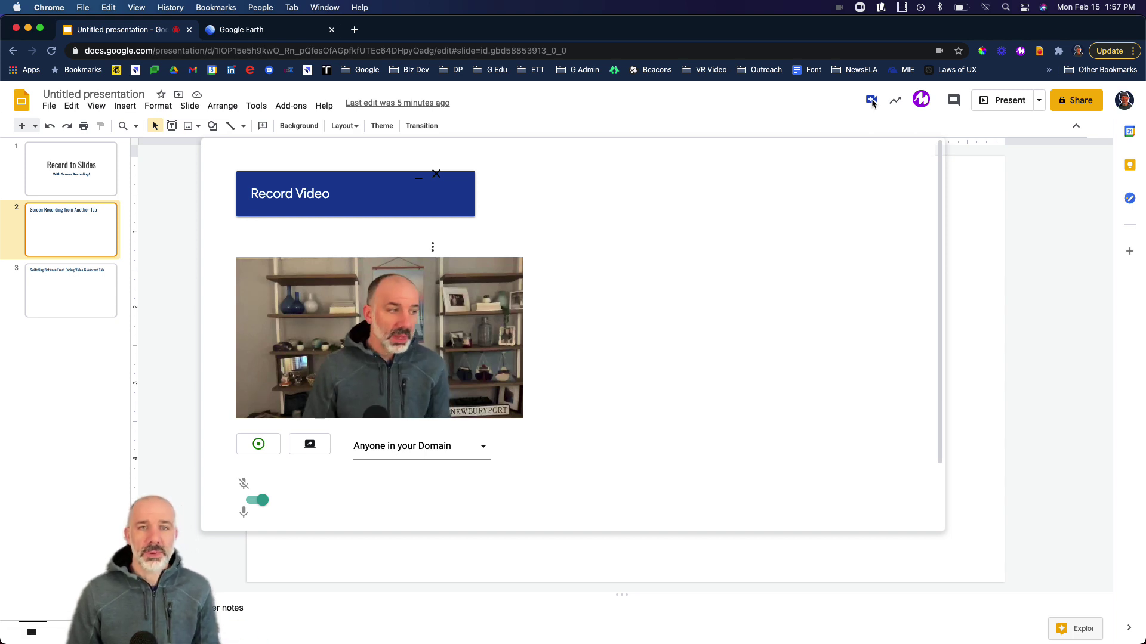
pyautogui.click(308, 443)
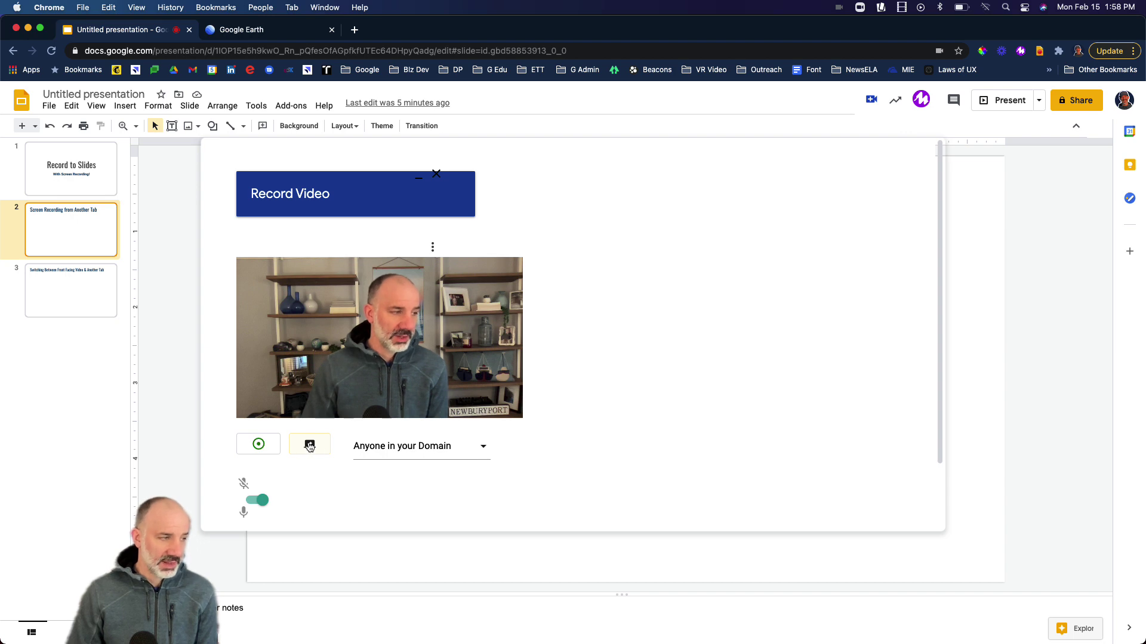
# Share the Google Earth Chrome tab with the recorder and start recording it.
pyautogui.click(311, 446)
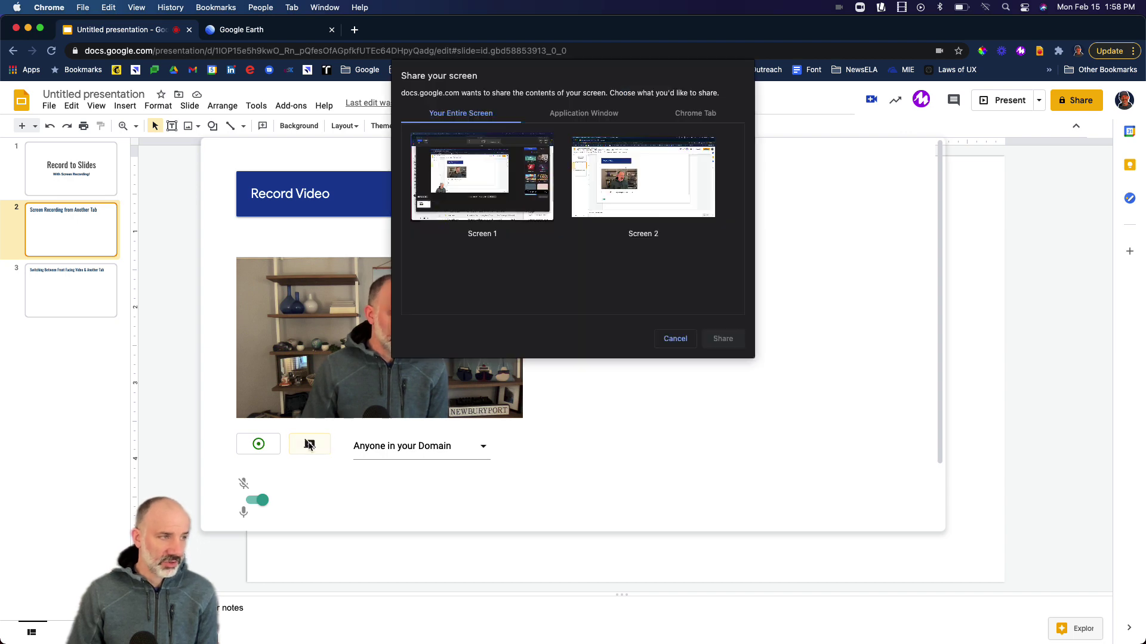
pyautogui.click(694, 119)
pyautogui.click(455, 151)
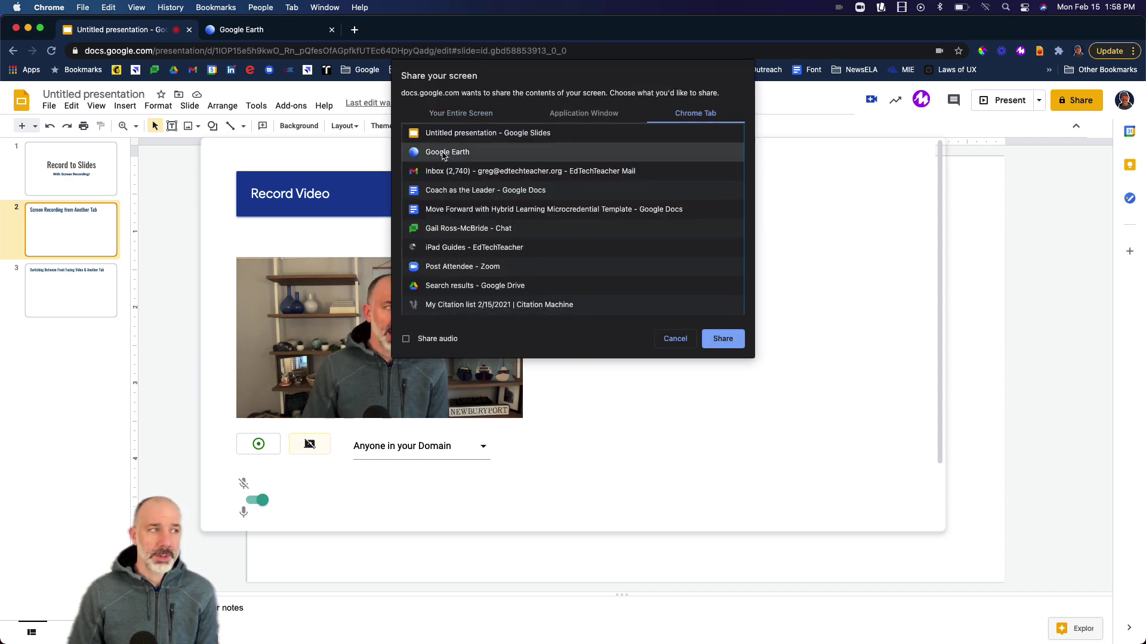
pyautogui.click(722, 339)
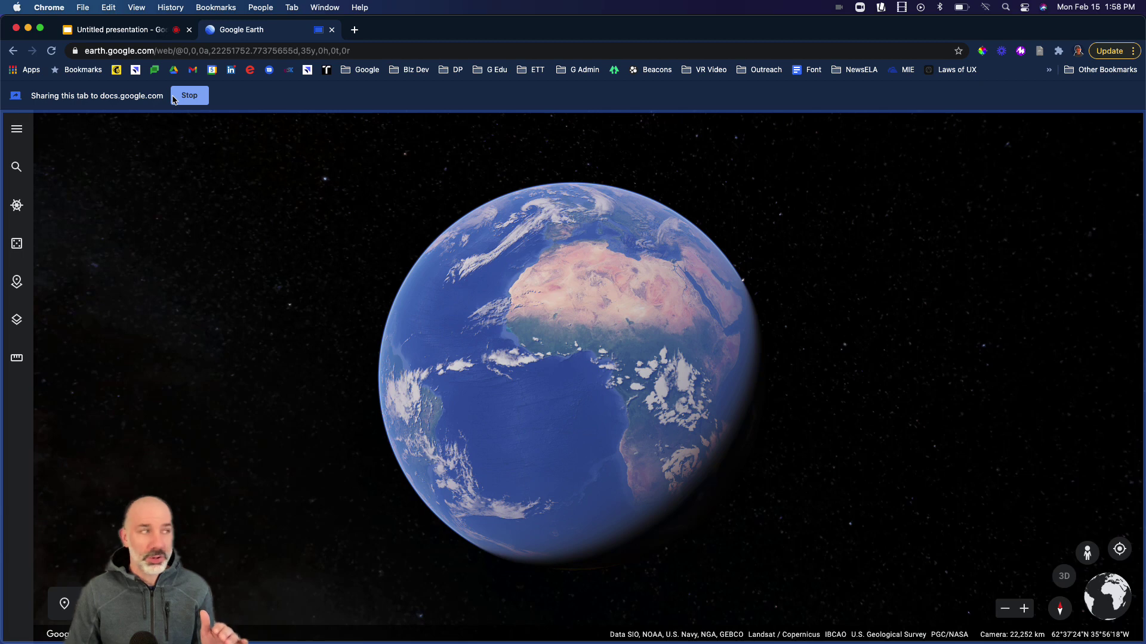
pyautogui.click(109, 37)
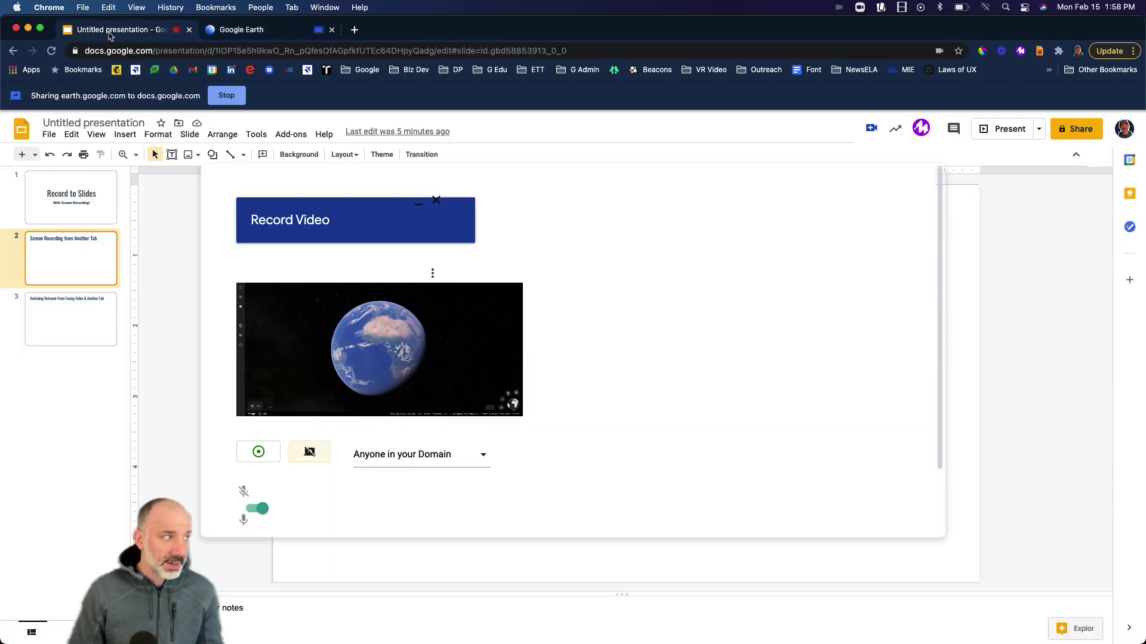
pyautogui.click(259, 453)
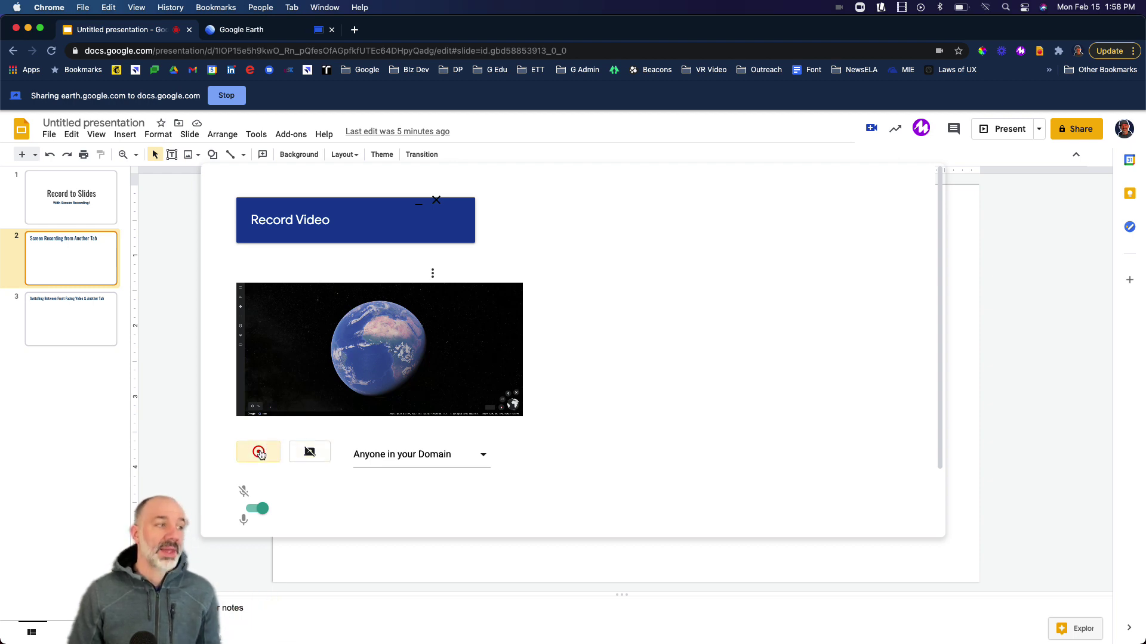
# Spin the Google Earth globe from Africa toward Asia and back while recording, then return to Slides.
pyautogui.click(255, 33)
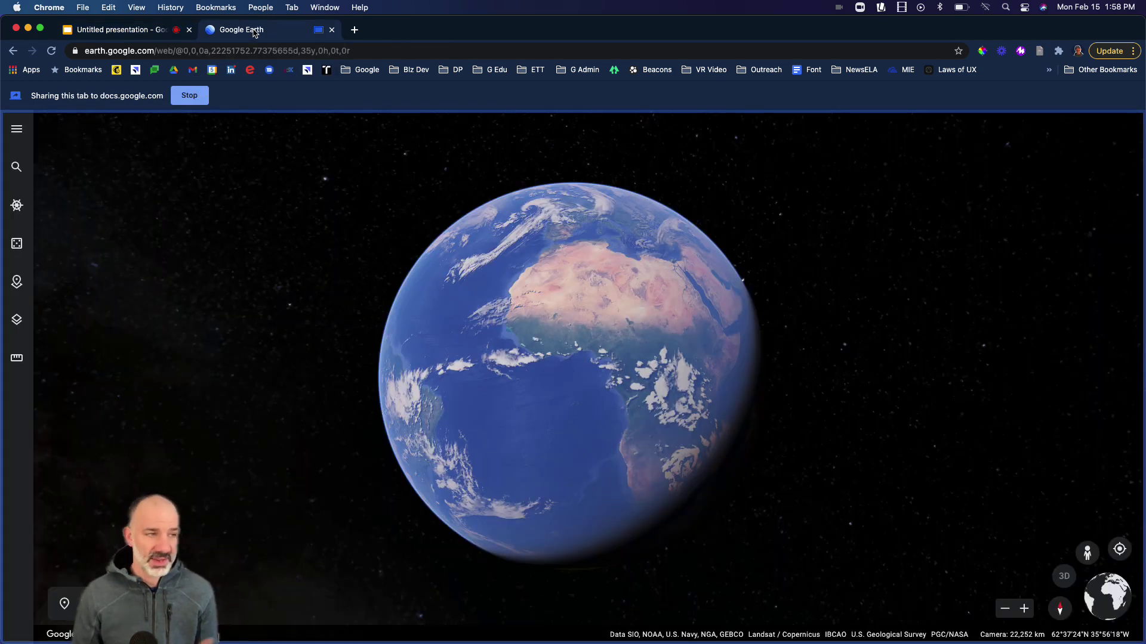
pyautogui.moveTo(416, 255); pyautogui.dragTo(752, 417)
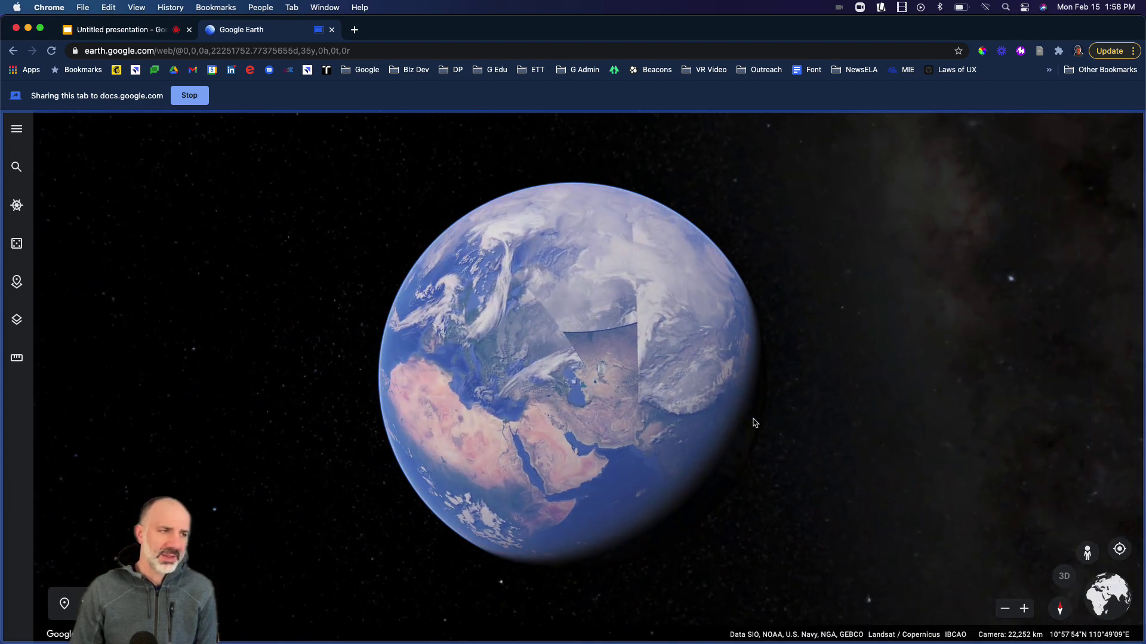
pyautogui.moveTo(615, 341); pyautogui.dragTo(644, 295)
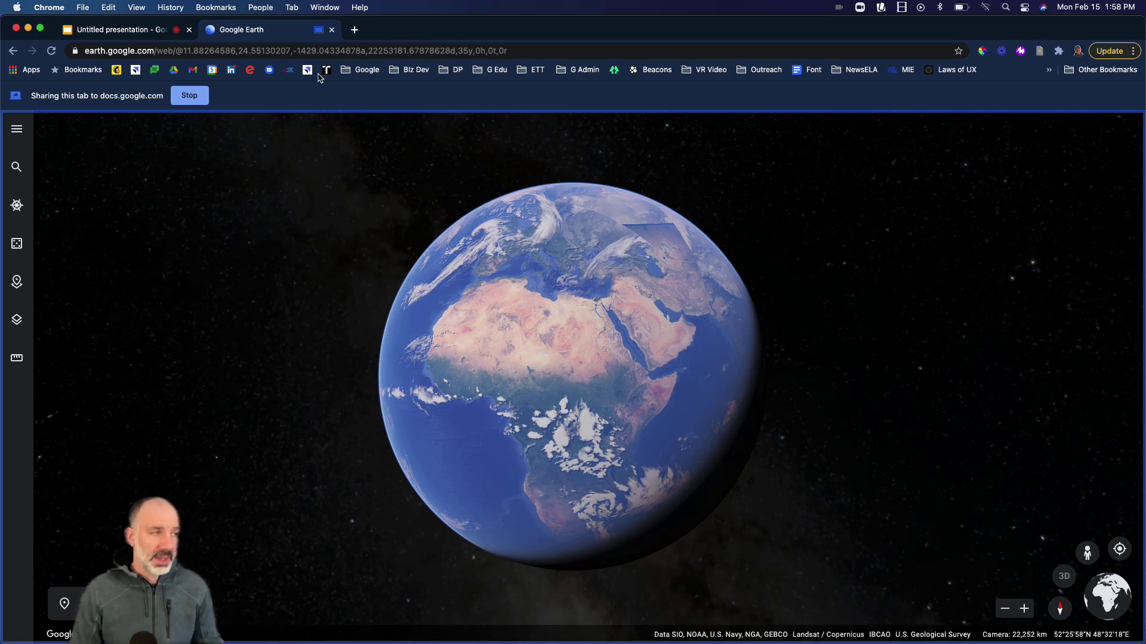
pyautogui.click(141, 31)
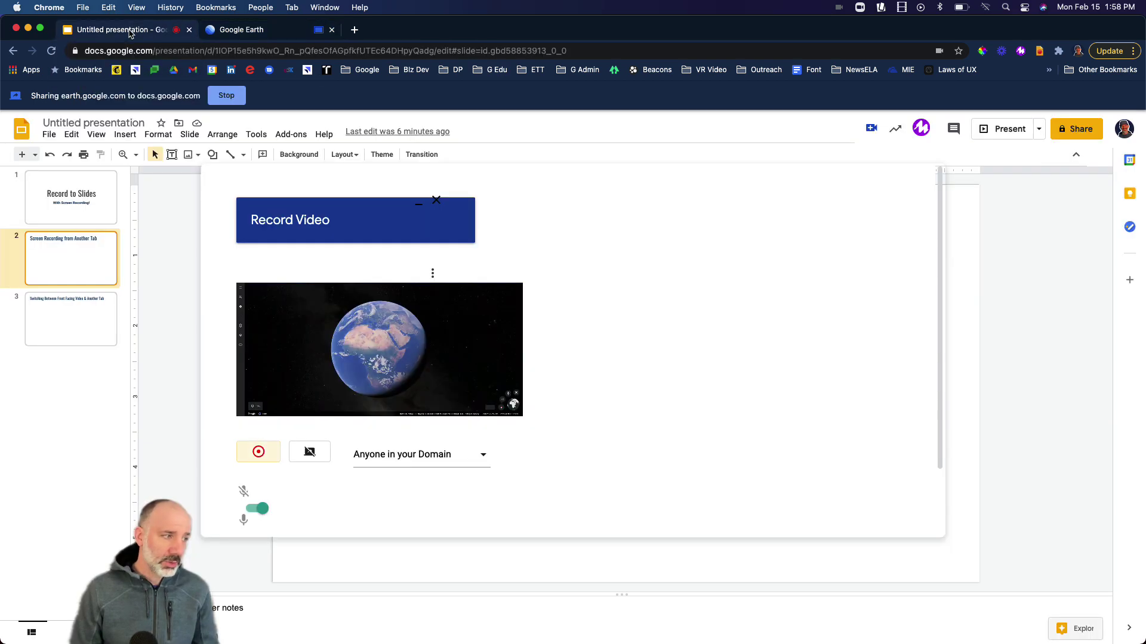
# Stop recording, insert the clip, and move and enlarge the video below the slide 2 title.
pyautogui.click(257, 452)
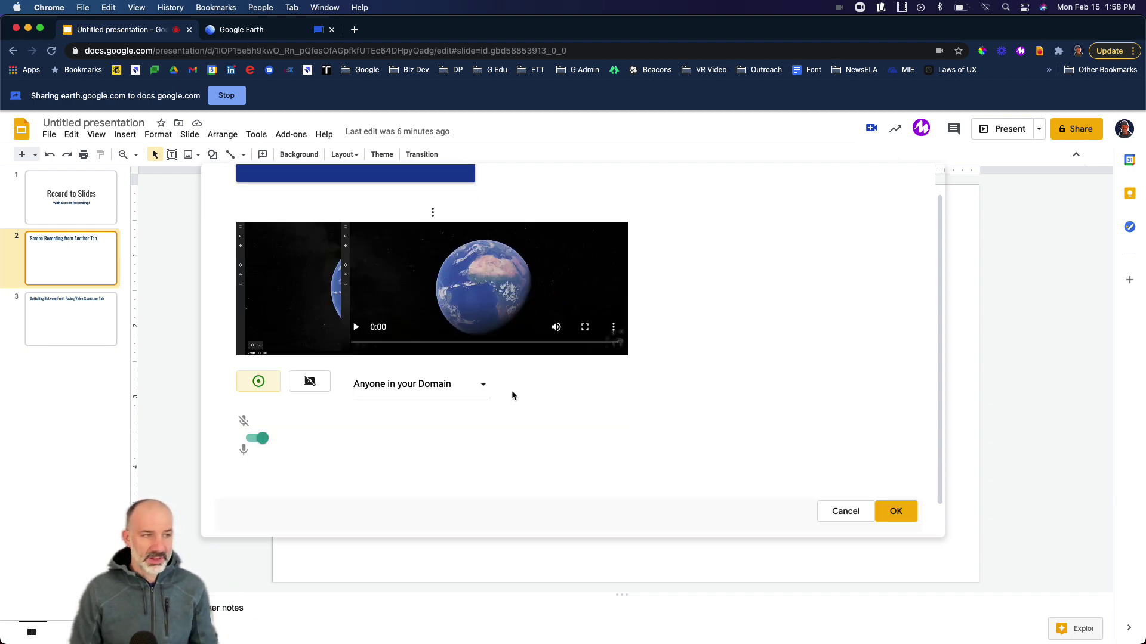
pyautogui.click(893, 504)
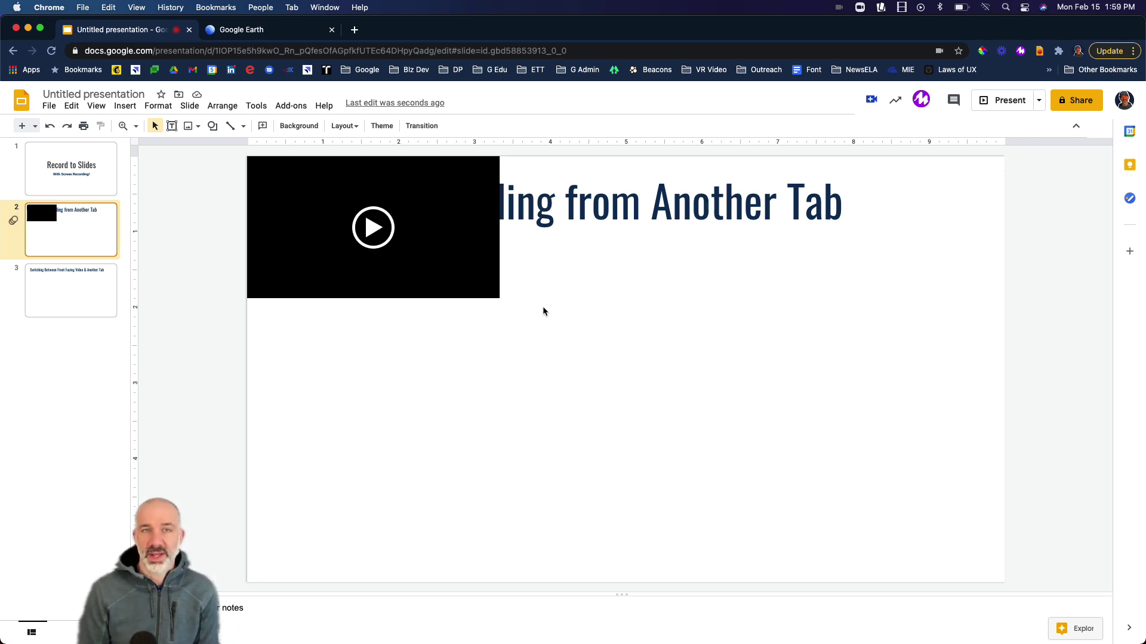
pyautogui.click(422, 274)
pyautogui.moveTo(422, 273); pyautogui.dragTo(452, 354)
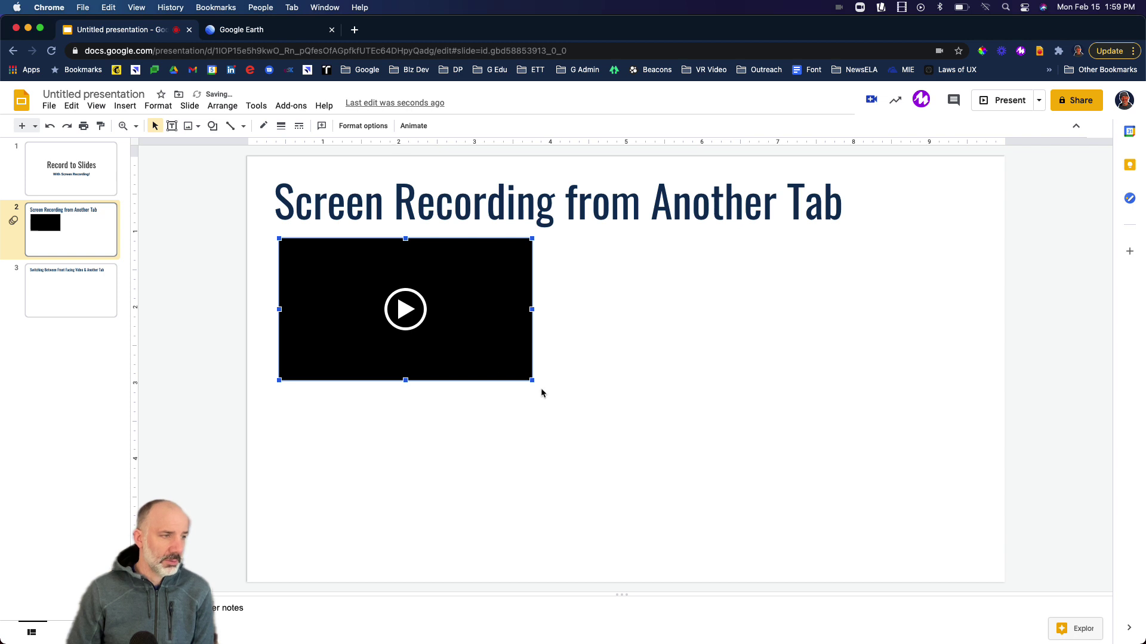
pyautogui.moveTo(533, 382); pyautogui.dragTo(738, 497)
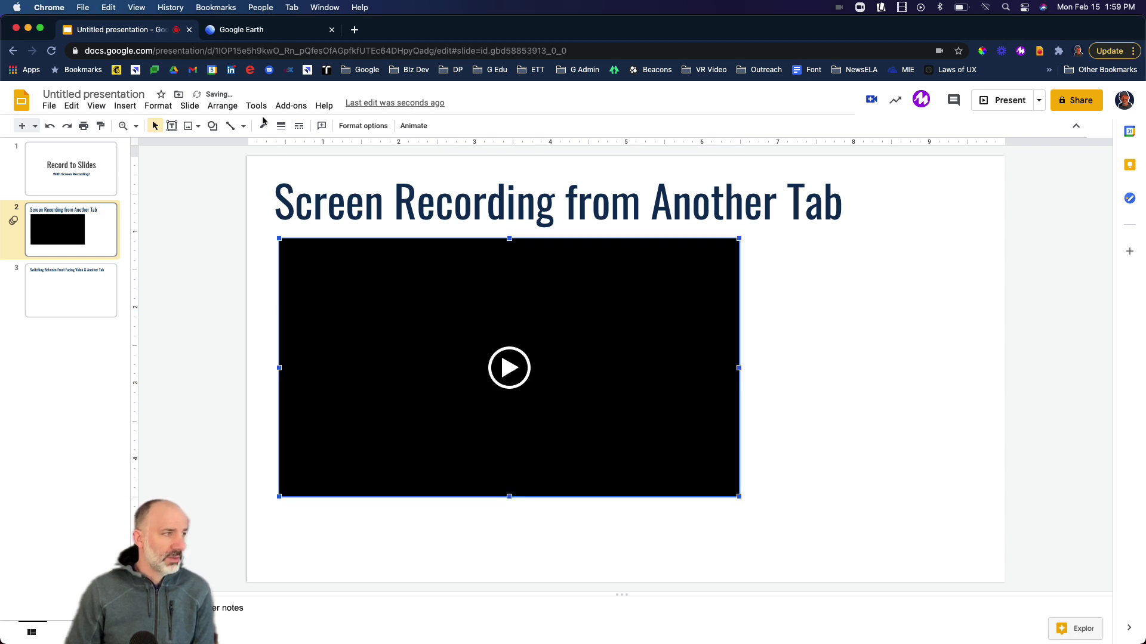
# Give the video a thicker dark blue border and play it back.
pyautogui.click(281, 125)
pyautogui.click(298, 201)
pyautogui.click(261, 125)
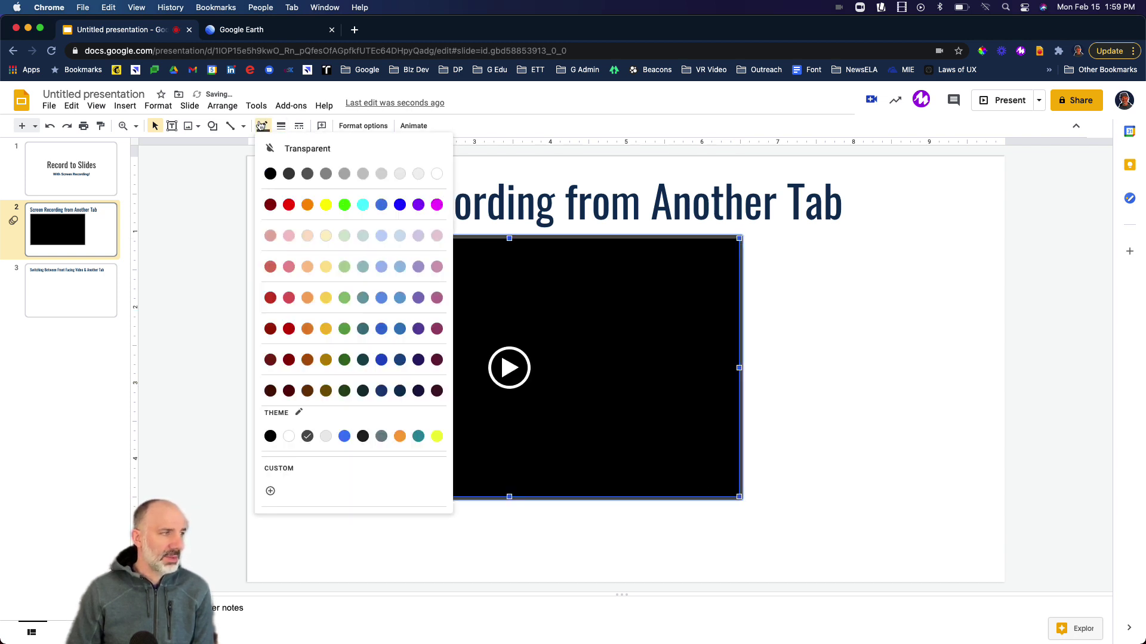
pyautogui.click(400, 360)
pyautogui.click(953, 367)
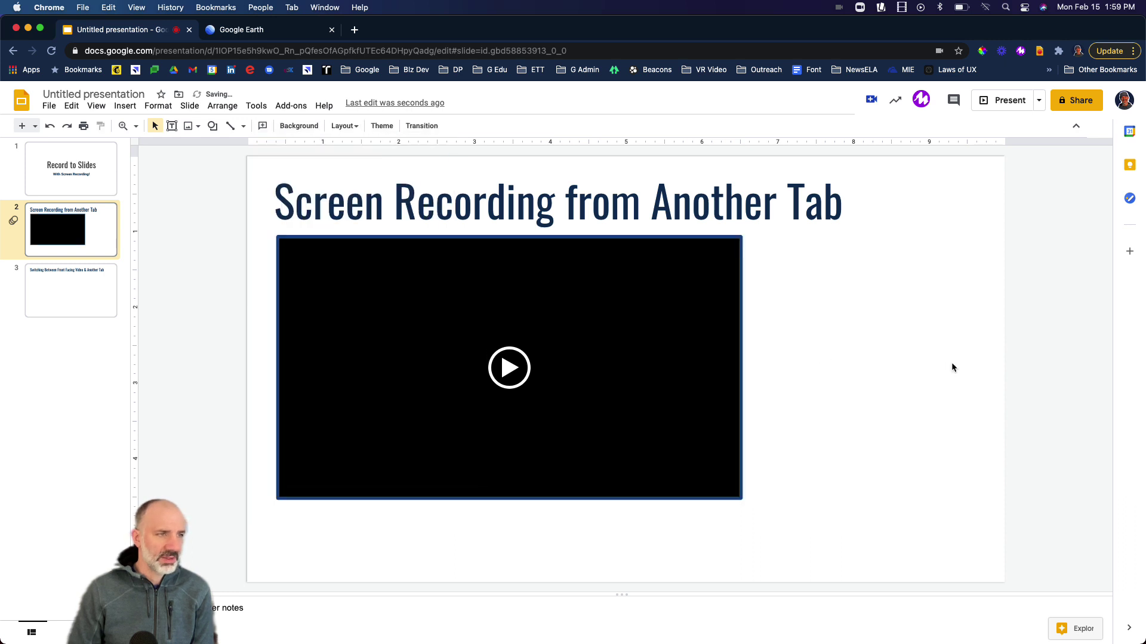
pyautogui.click(509, 368)
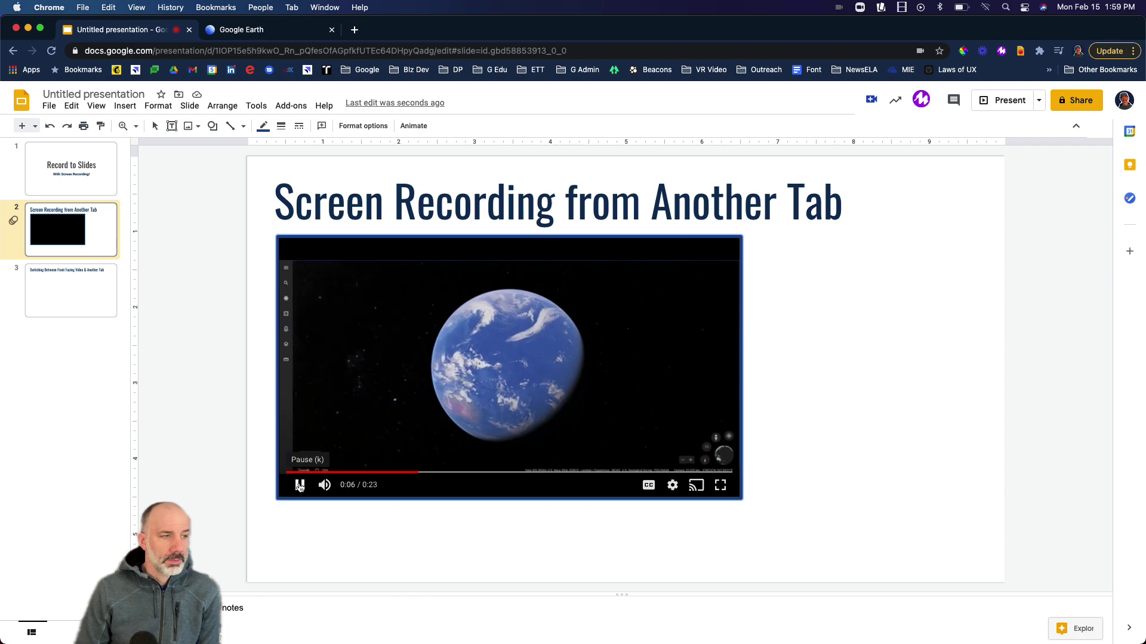
# Pause the slide 2 video at 0:07 and go to slide 3.
pyautogui.click(300, 485)
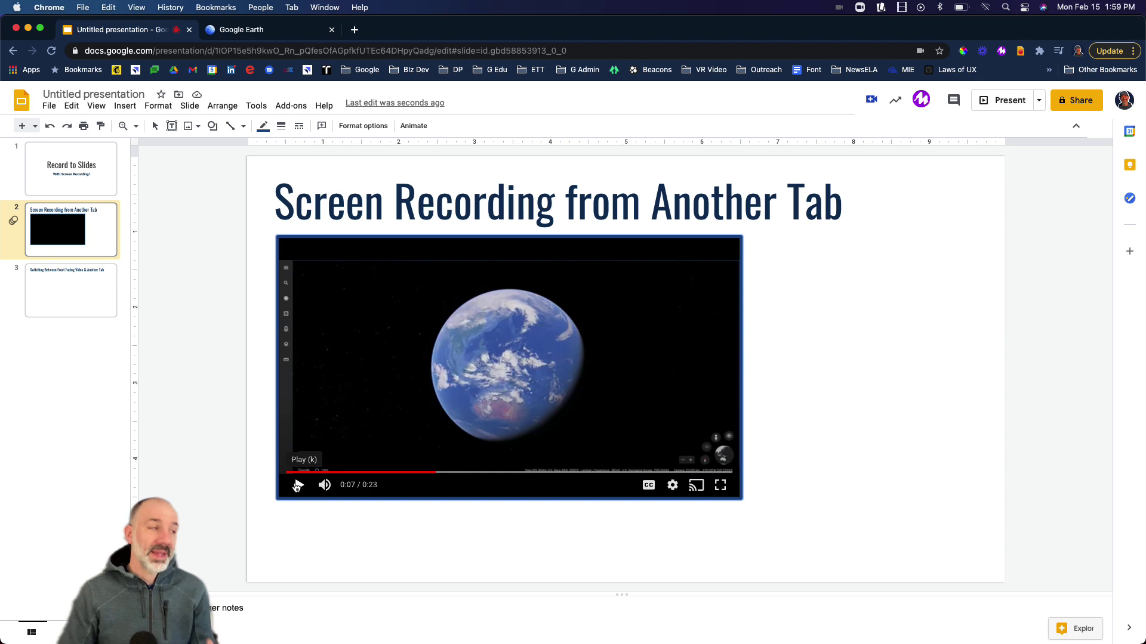
pyautogui.click(53, 293)
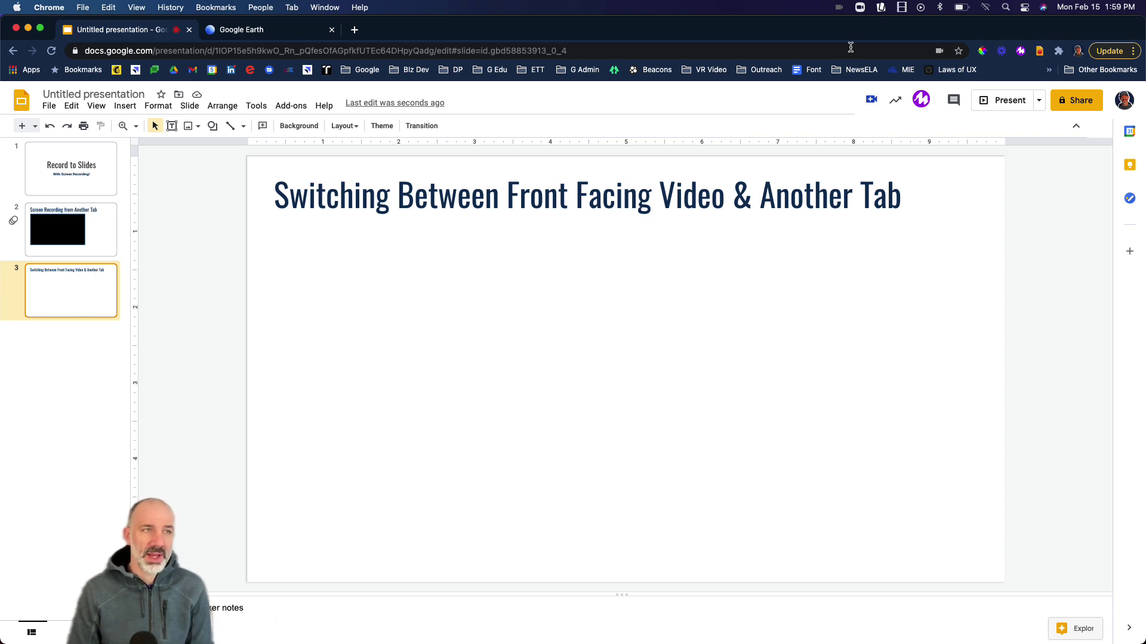
# Open the recorder over slide 3, start webcam recording, and switch to screen capture.
pyautogui.click(871, 100)
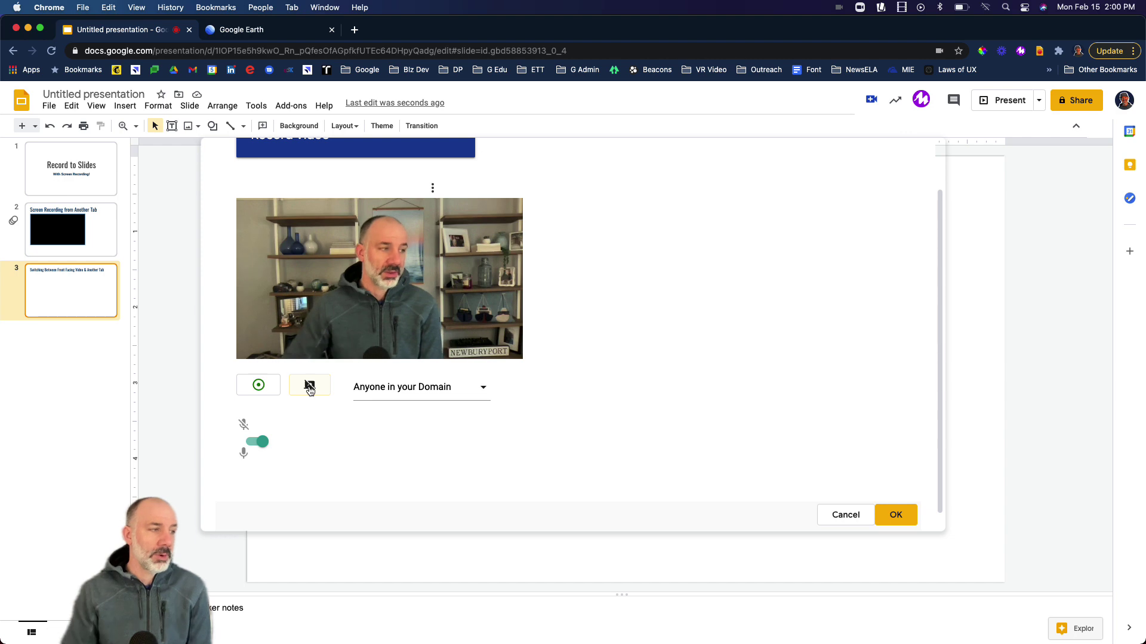
pyautogui.click(260, 386)
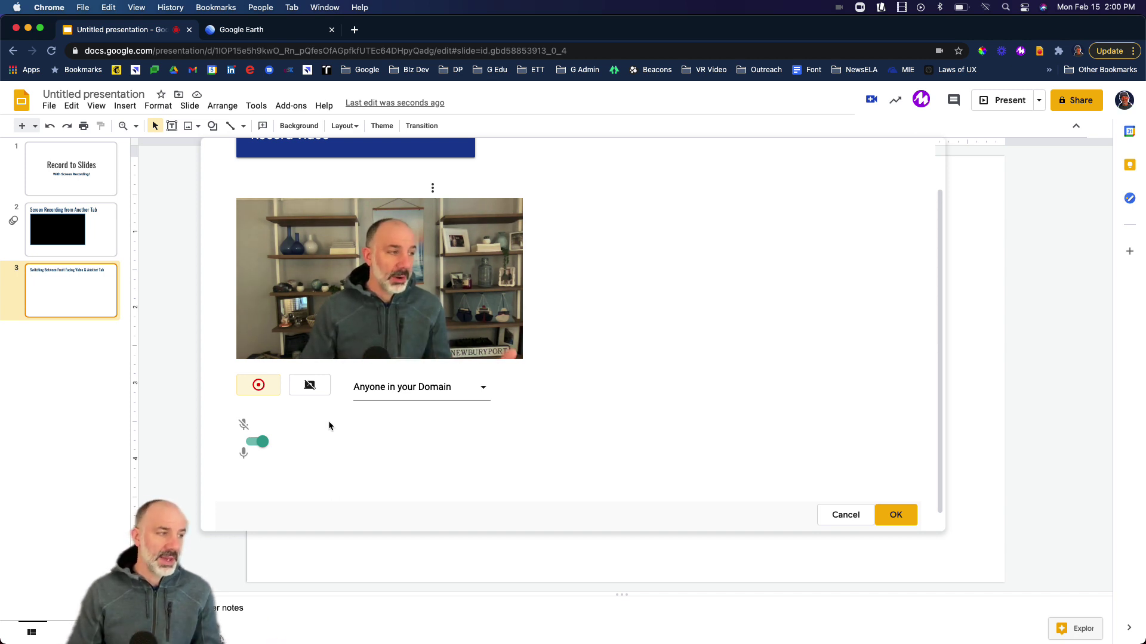
pyautogui.click(310, 385)
# Share the Google Earth Chrome tab into the slide 3 recording, then return to Slides.
pyautogui.click(310, 386)
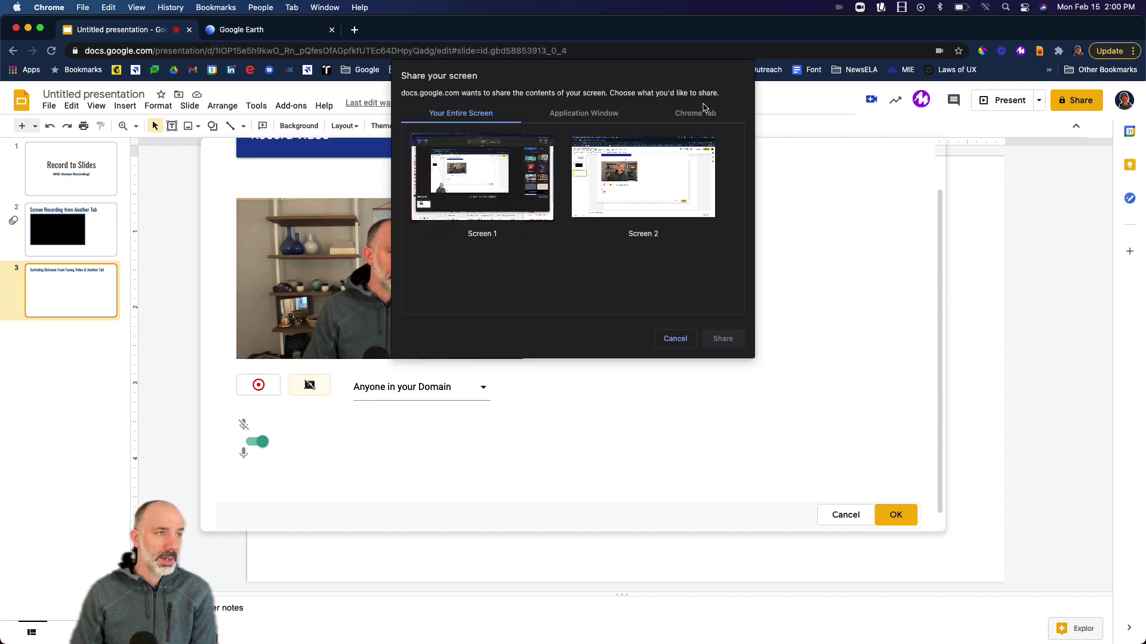
pyautogui.click(697, 113)
pyautogui.click(441, 154)
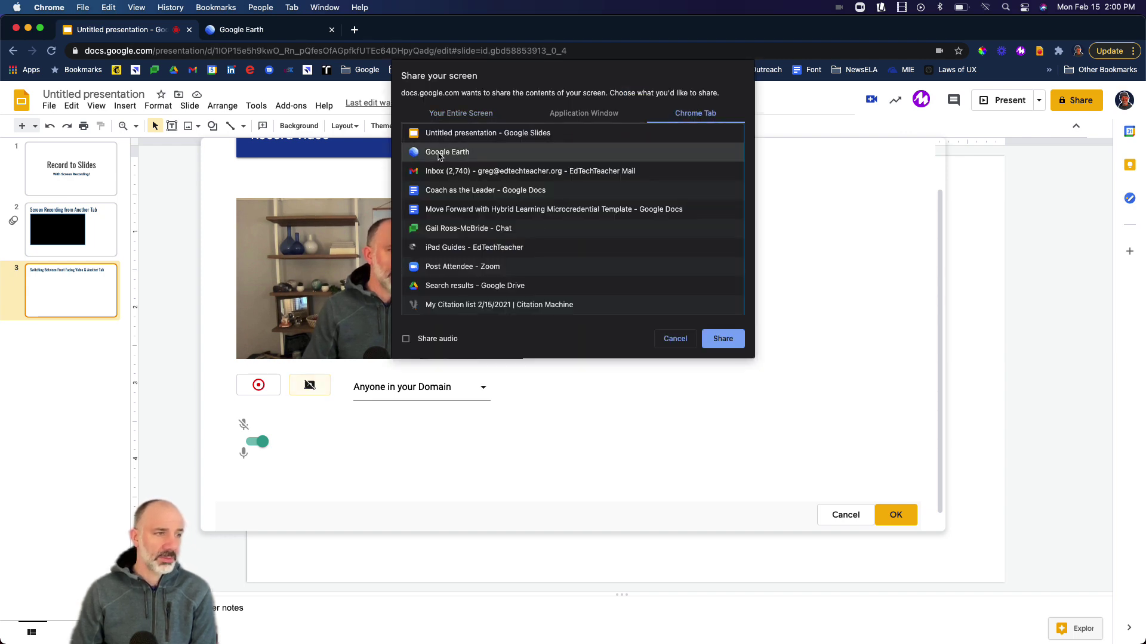
pyautogui.click(713, 347)
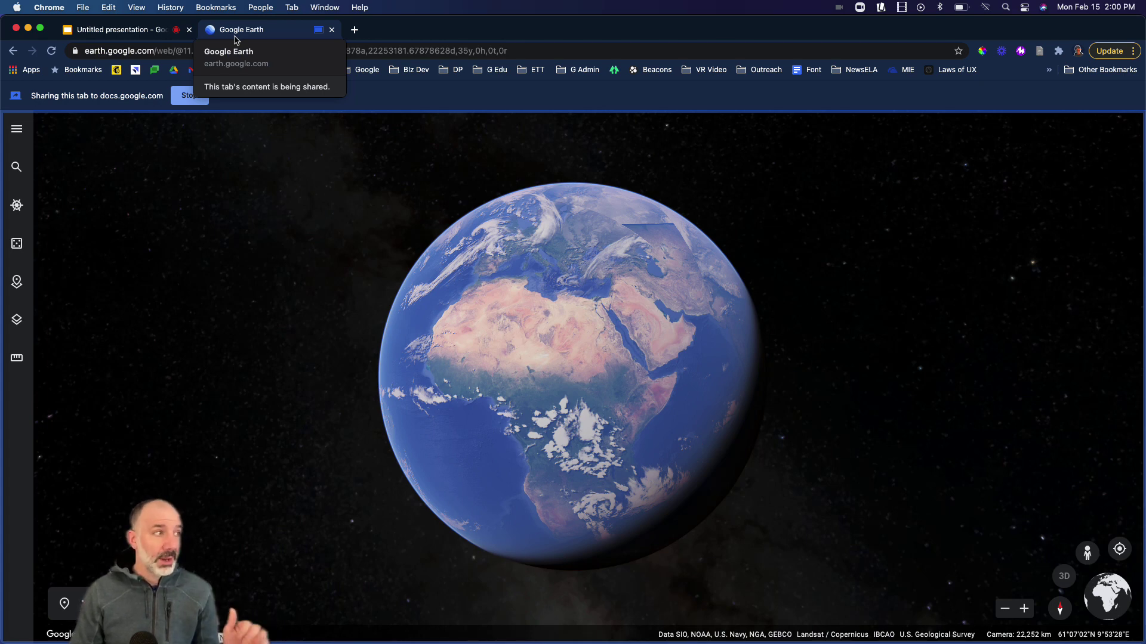
pyautogui.click(146, 33)
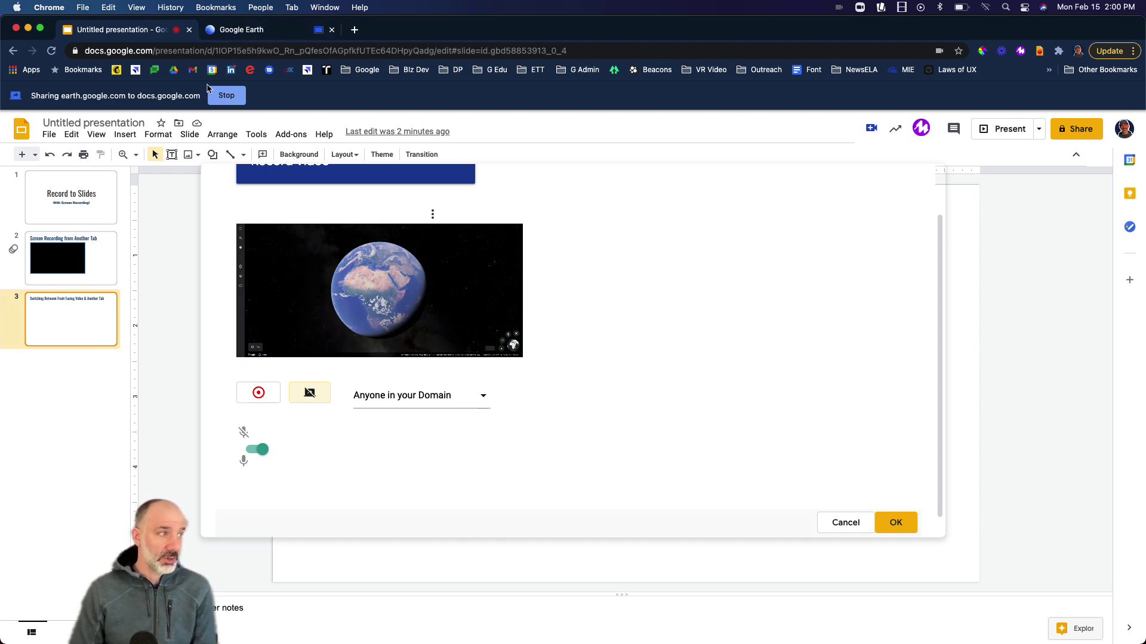
# Reshare the Google Earth Chrome tab, then stop sharing and return to the Slides recorder.
pyautogui.click(241, 29)
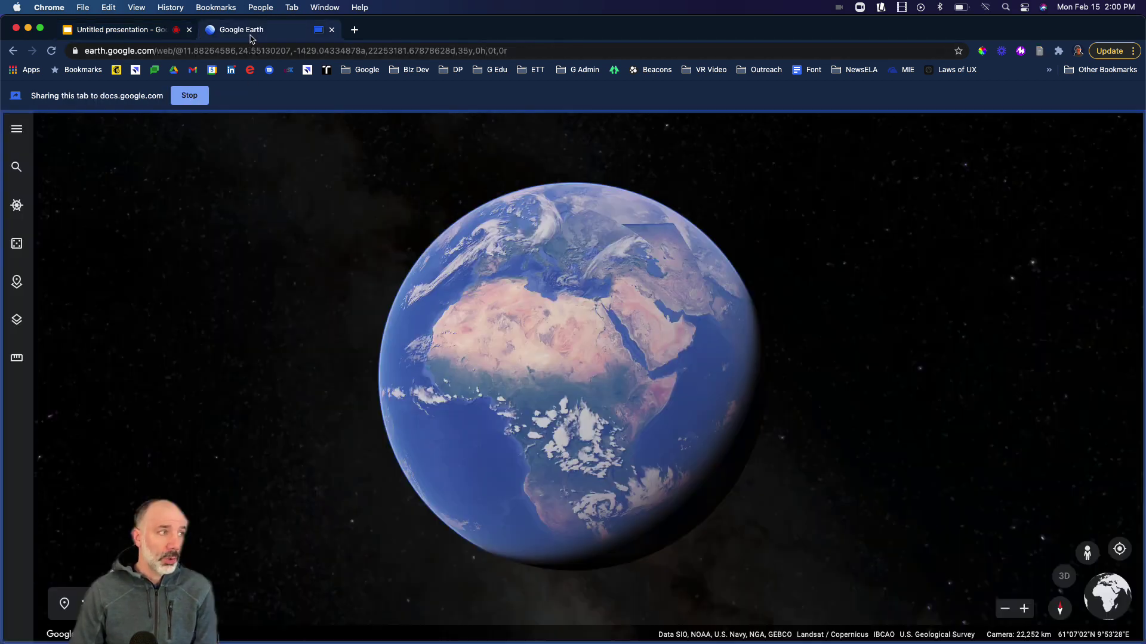
pyautogui.click(149, 31)
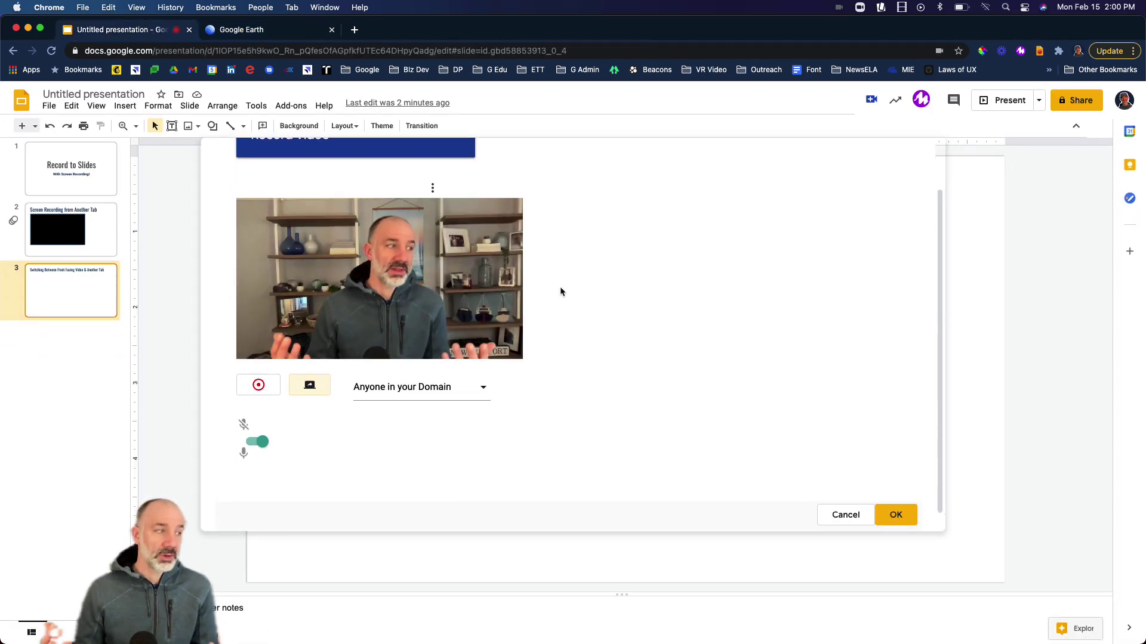
pyautogui.click(322, 386)
pyautogui.click(693, 113)
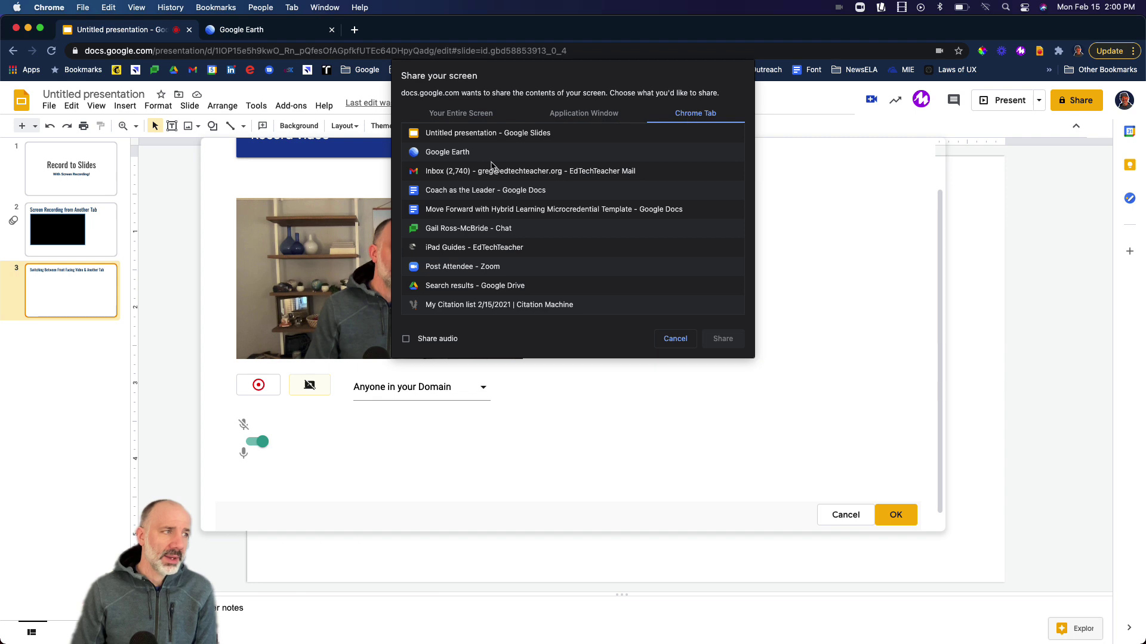
pyautogui.click(486, 153)
pyautogui.click(728, 343)
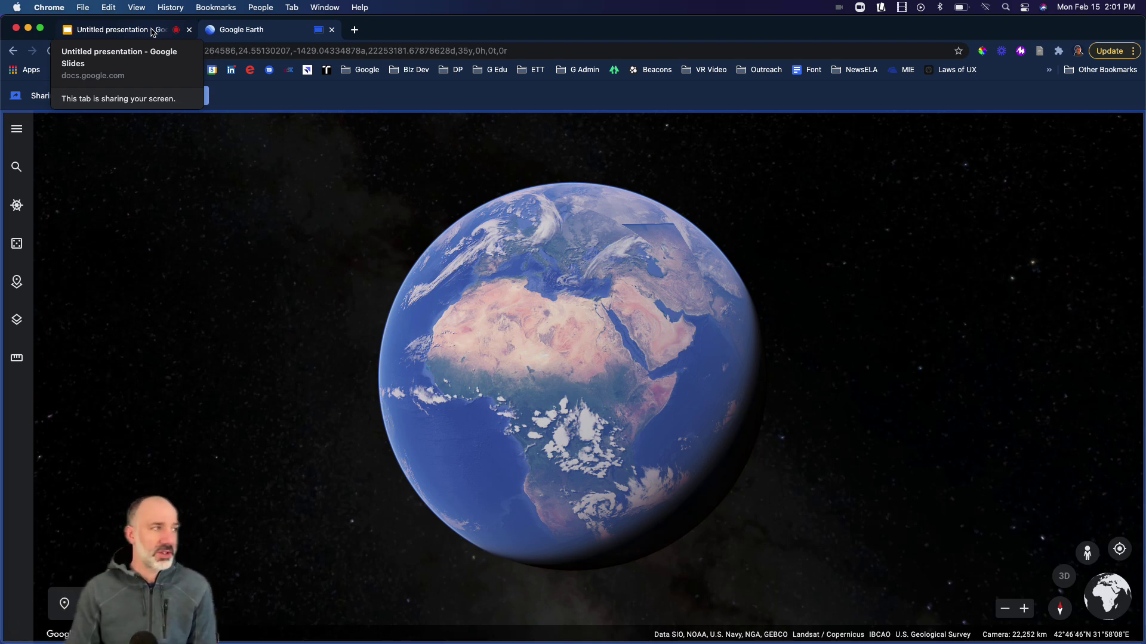
pyautogui.click(190, 96)
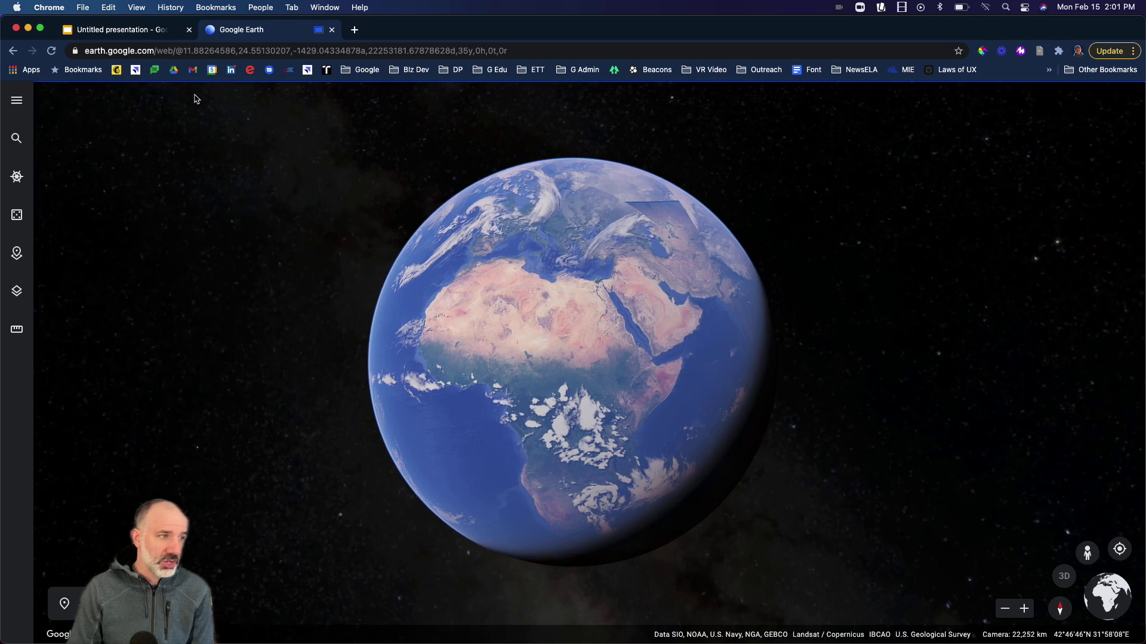
pyautogui.click(156, 33)
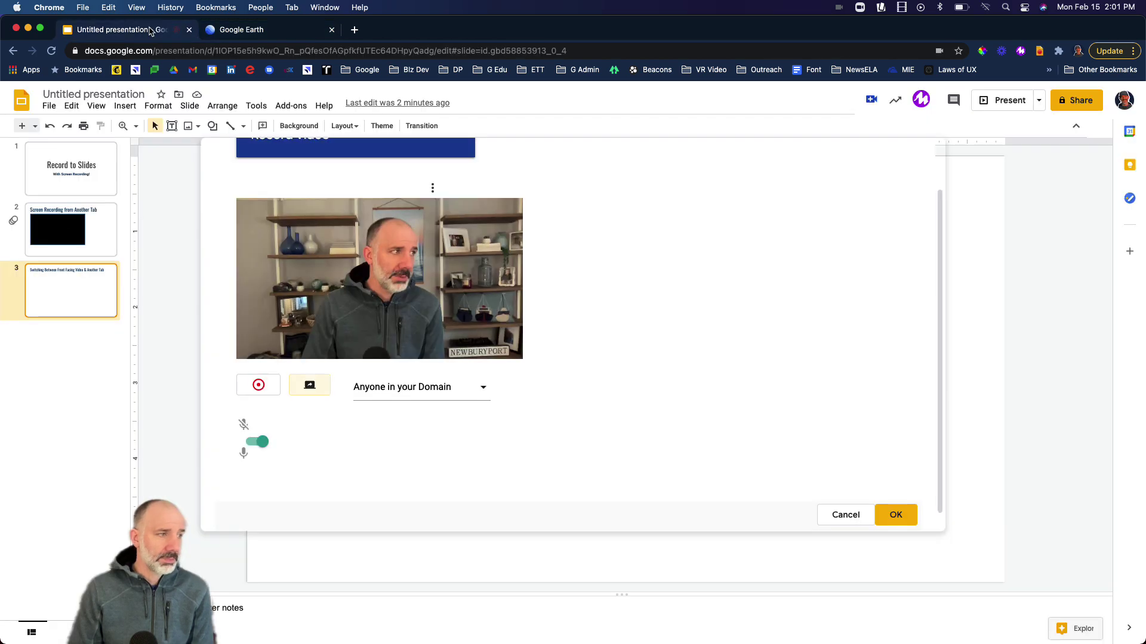
# Stop the slide 3 recording and insert the finished clip with OK.
pyautogui.click(260, 388)
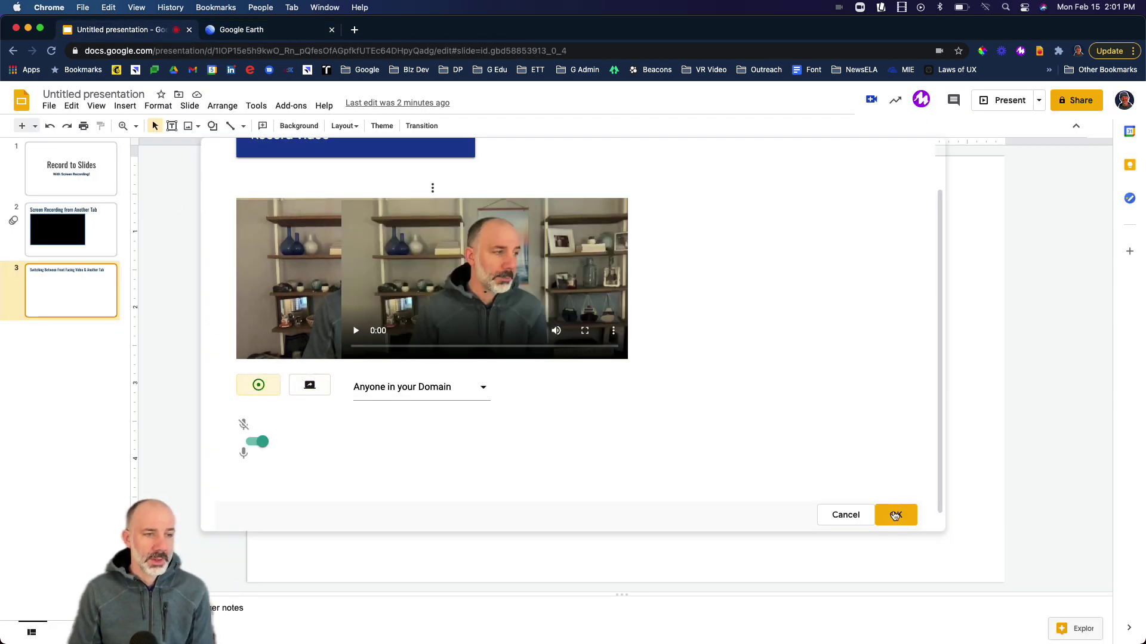
pyautogui.click(894, 515)
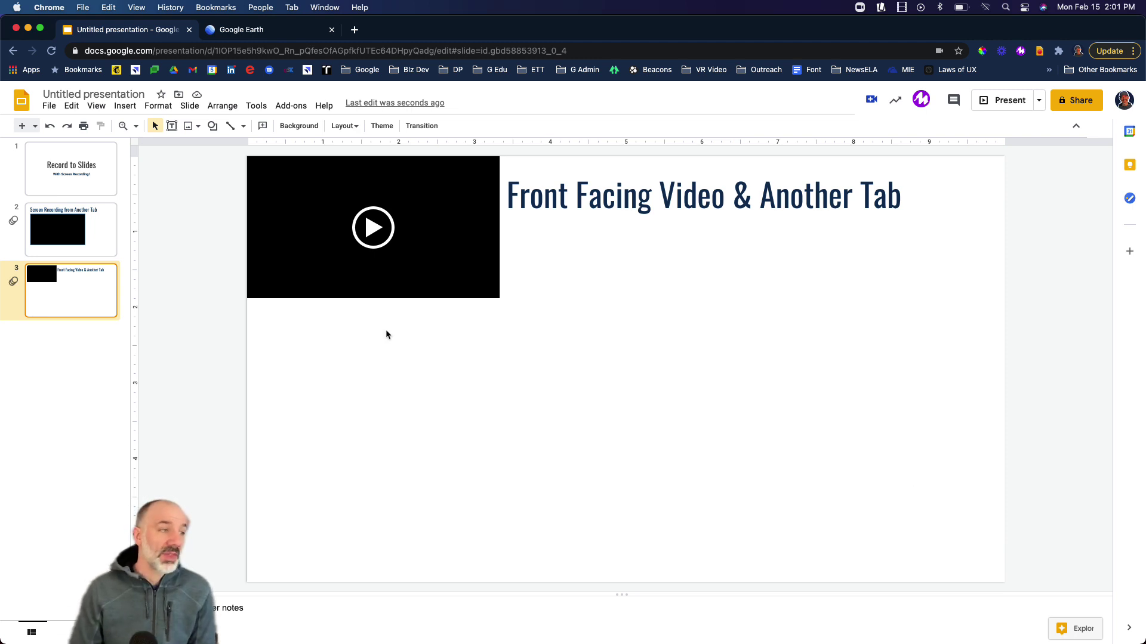
# Position slide 3's video under the title, enlarge it toward the lower right, and add a dark navy border.
pyautogui.moveTo(416, 269); pyautogui.dragTo(434, 338)
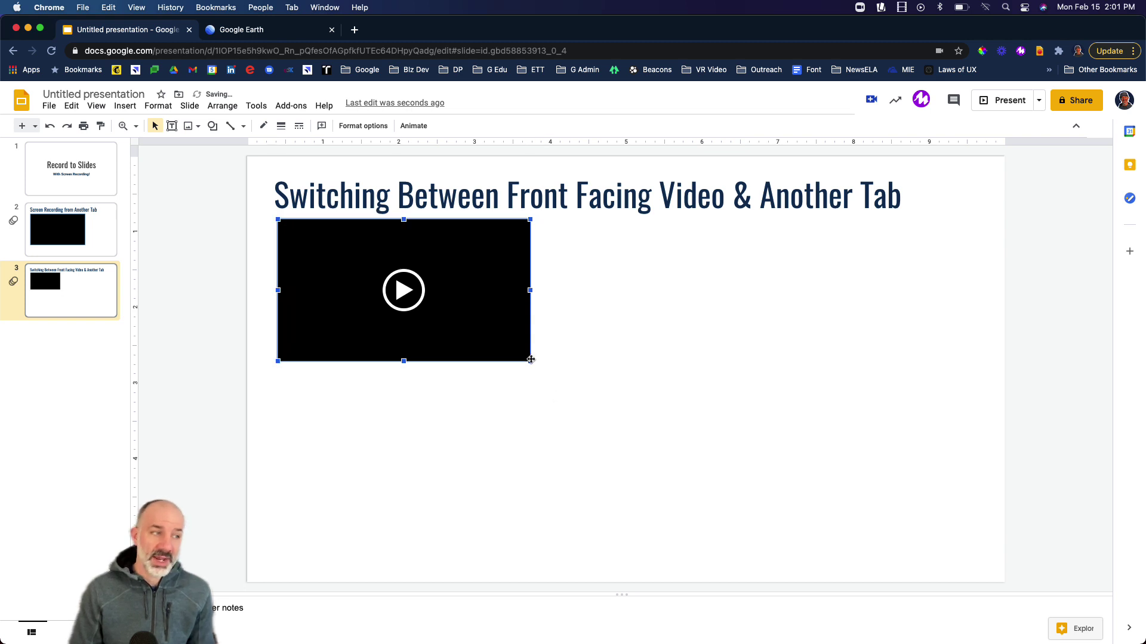
pyautogui.moveTo(534, 366); pyautogui.dragTo(732, 475)
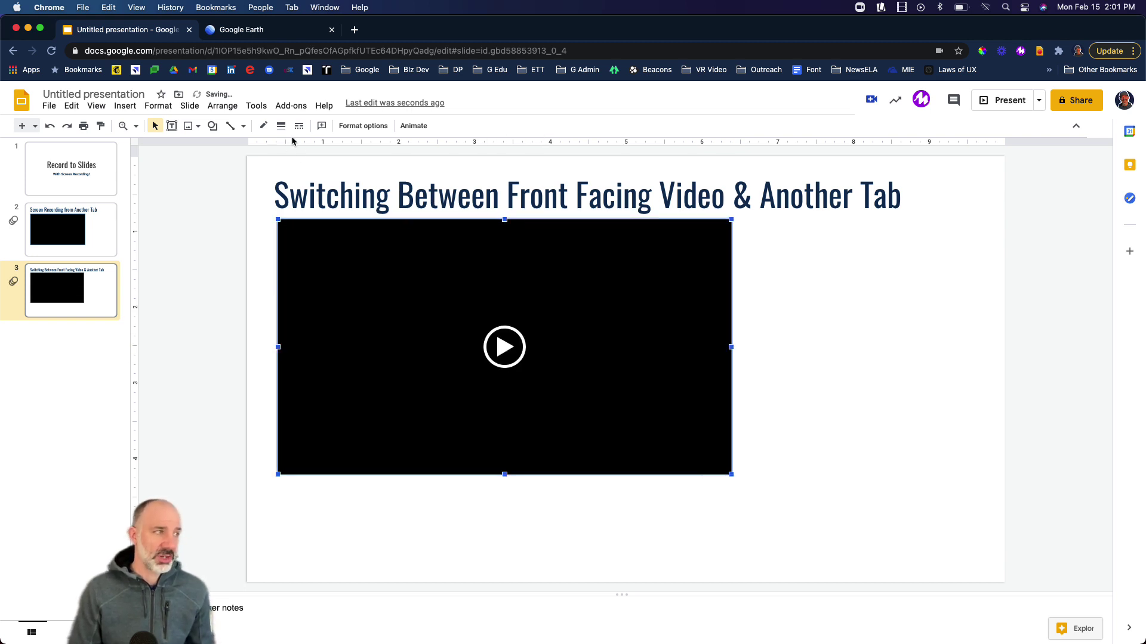
pyautogui.click(281, 126)
pyautogui.click(292, 202)
pyautogui.click(263, 126)
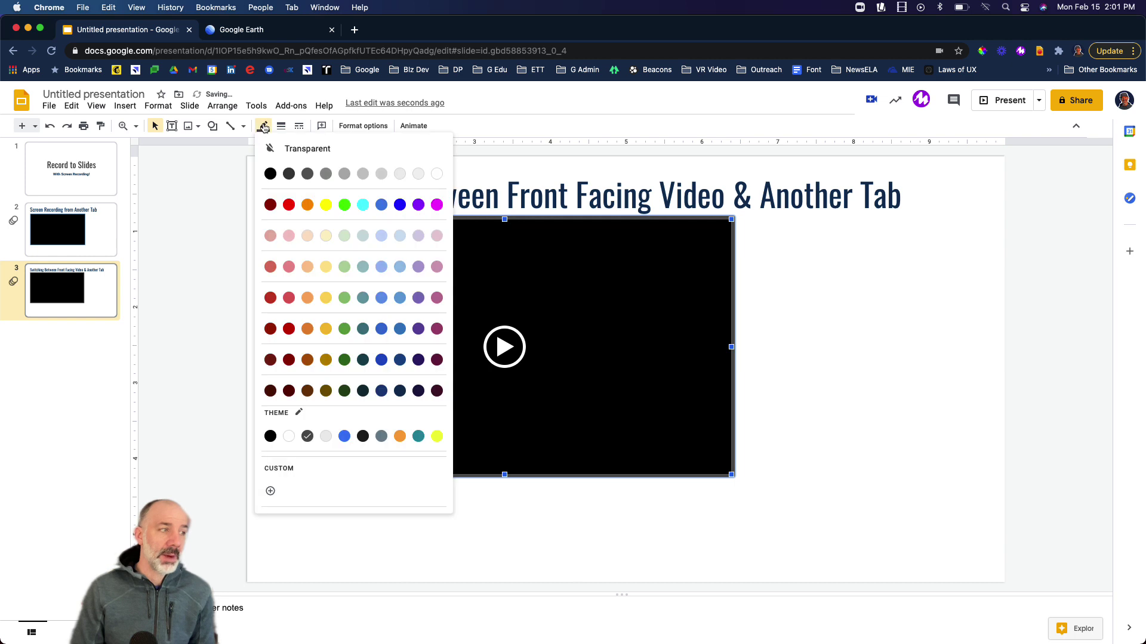
pyautogui.click(381, 391)
pyautogui.click(893, 398)
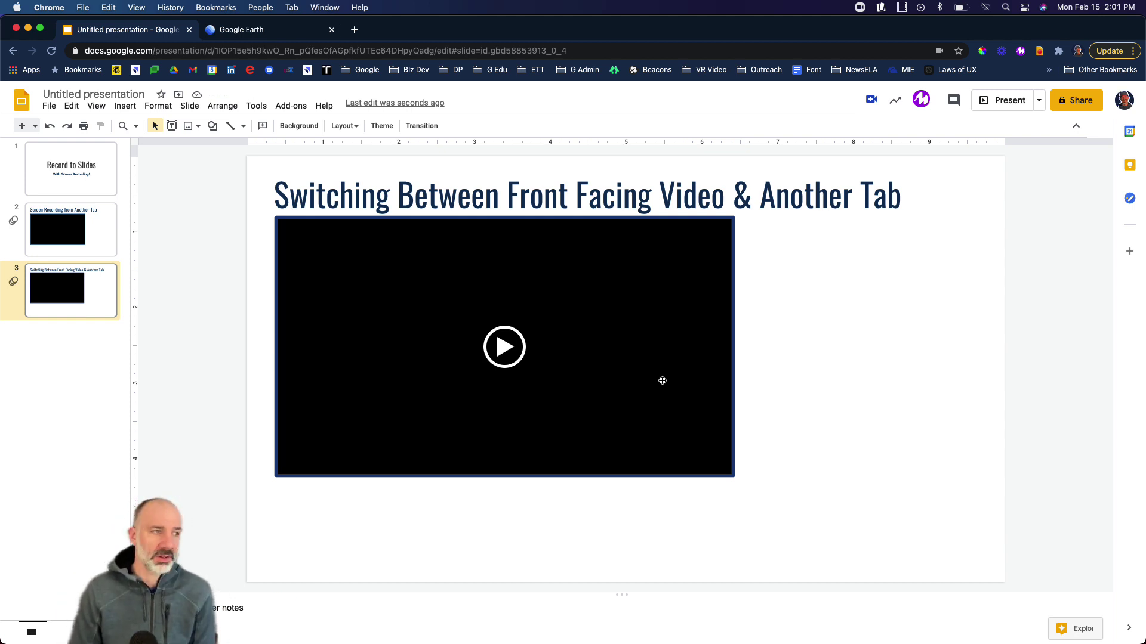
# Play the 1:05 clip, pause it, then seek ahead to about 0:58 showing the Earth globe.
pyautogui.click(502, 352)
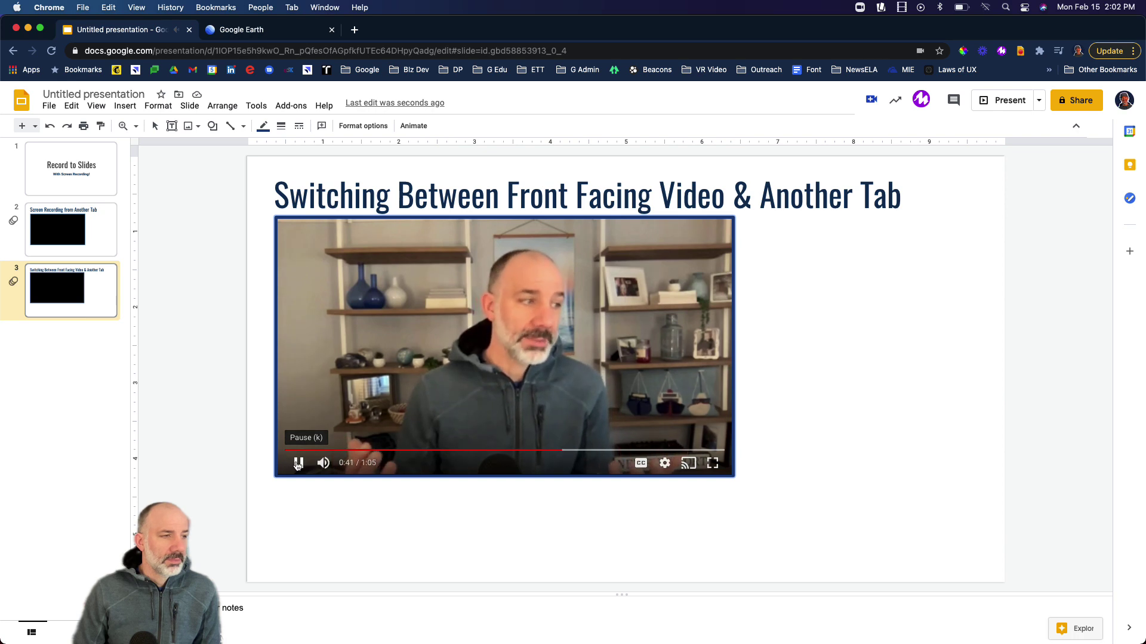
pyautogui.click(298, 463)
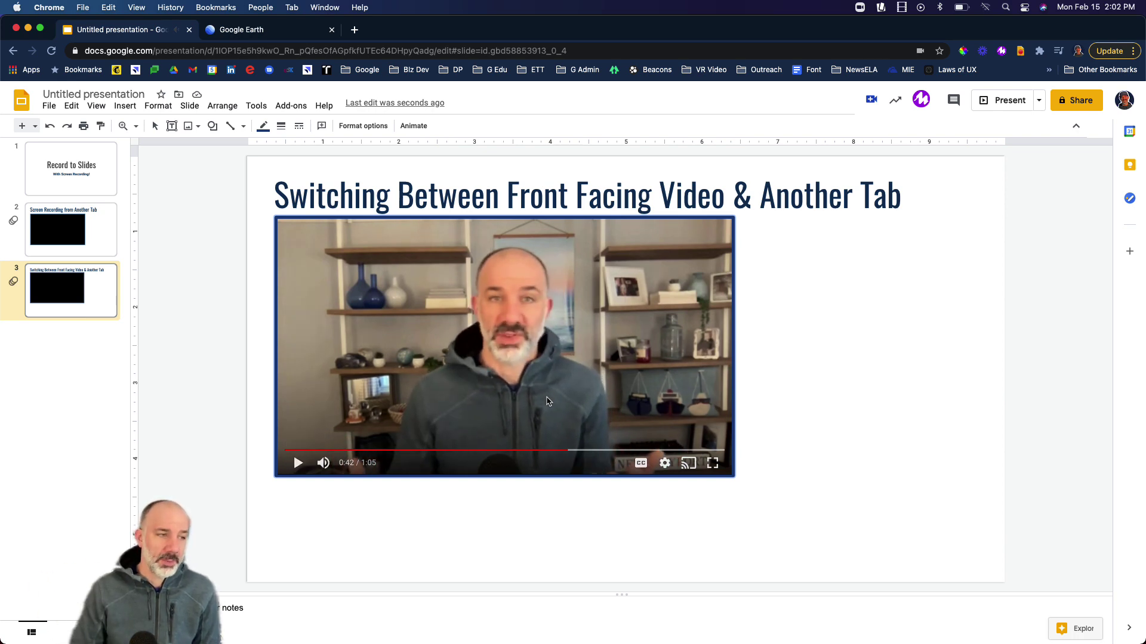
pyautogui.click(615, 452)
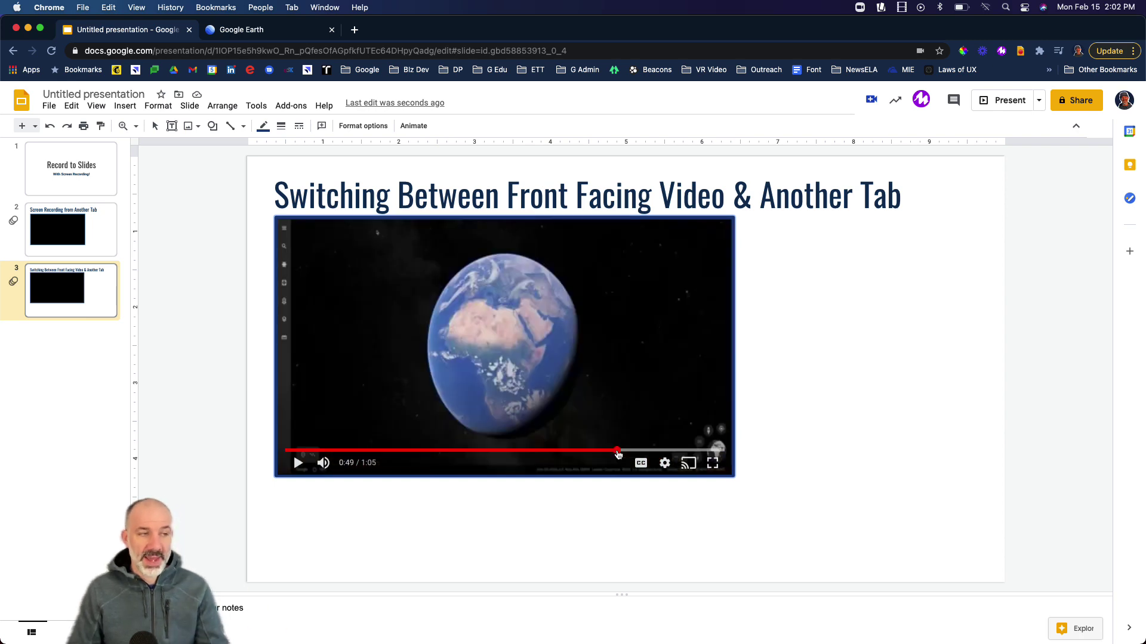
pyautogui.click(673, 452)
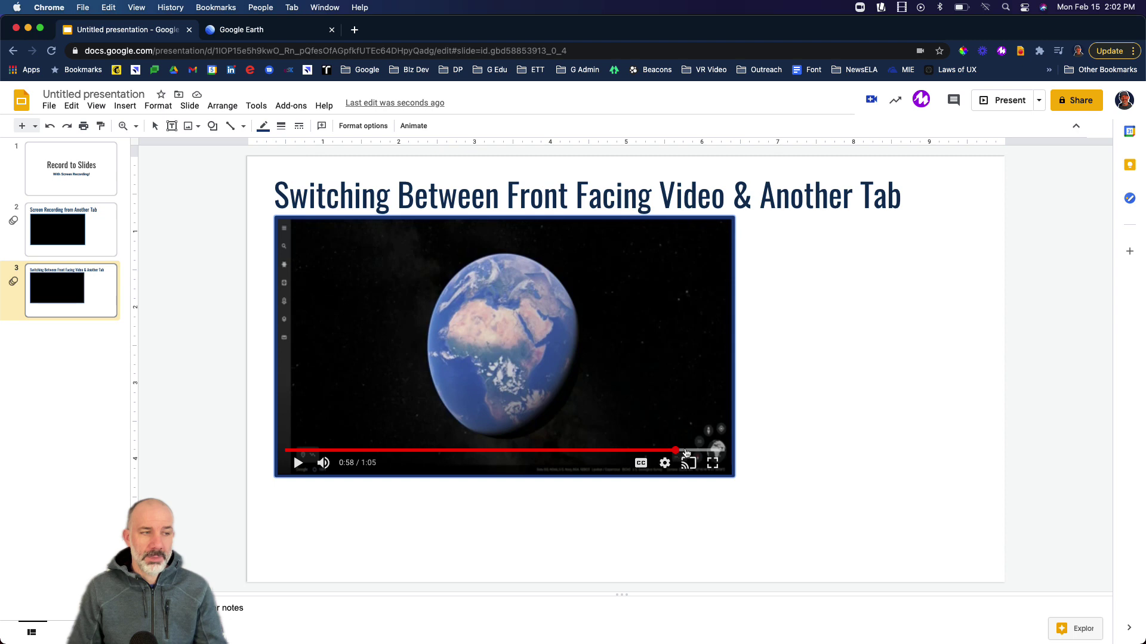